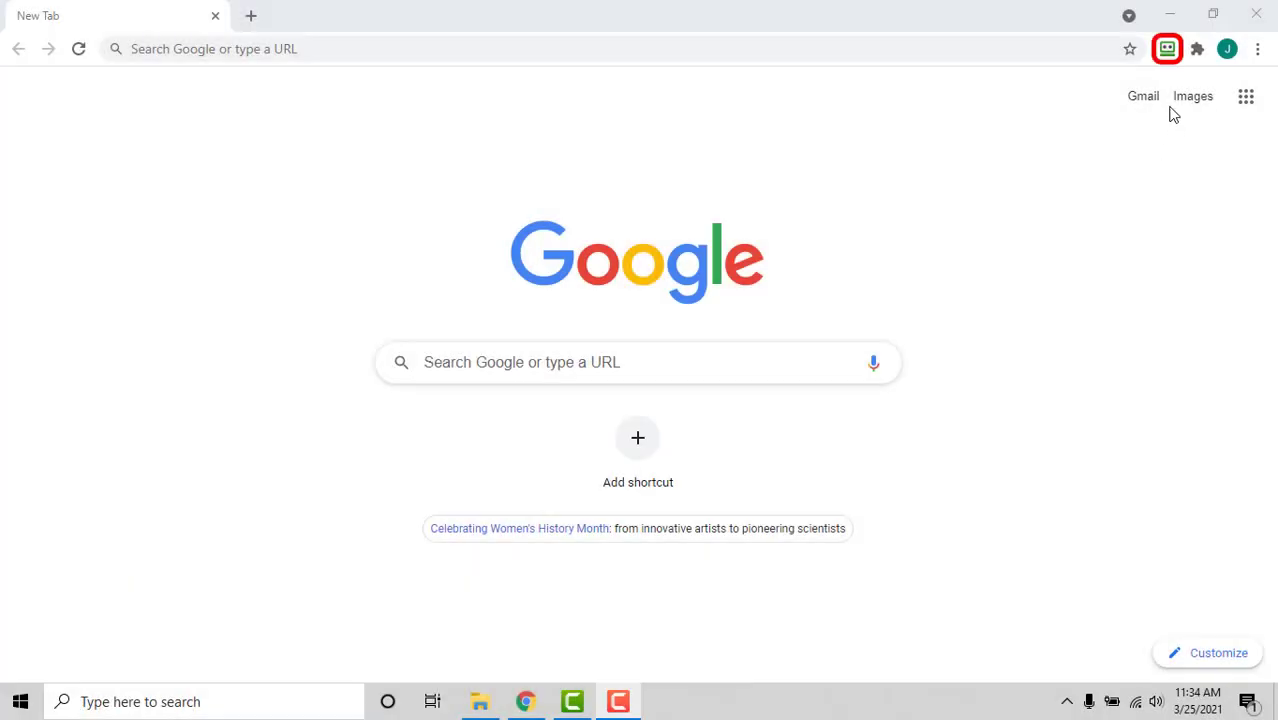
Step: Open the RoboForm extension's list of logins from the Chrome toolbar icon
click(1175, 57)
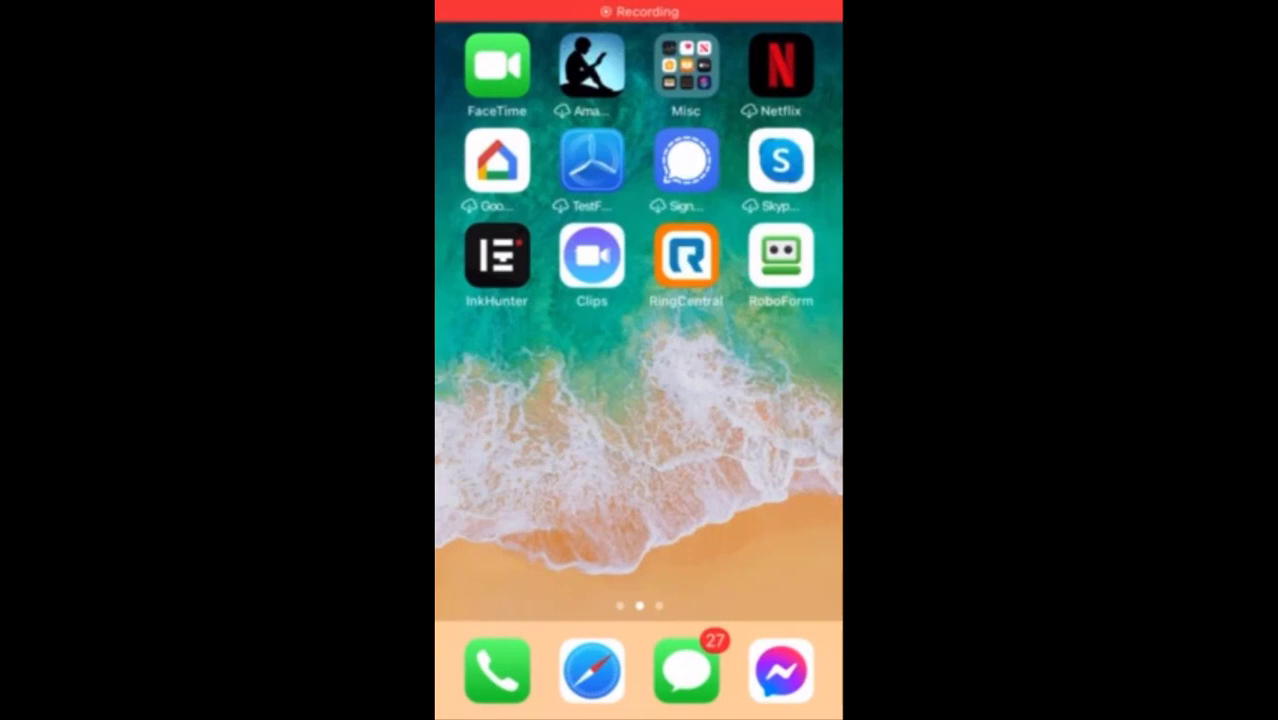
Step: Open the iOS app's Security Center (54% Good) and sort passwords strongest first
click(780, 255)
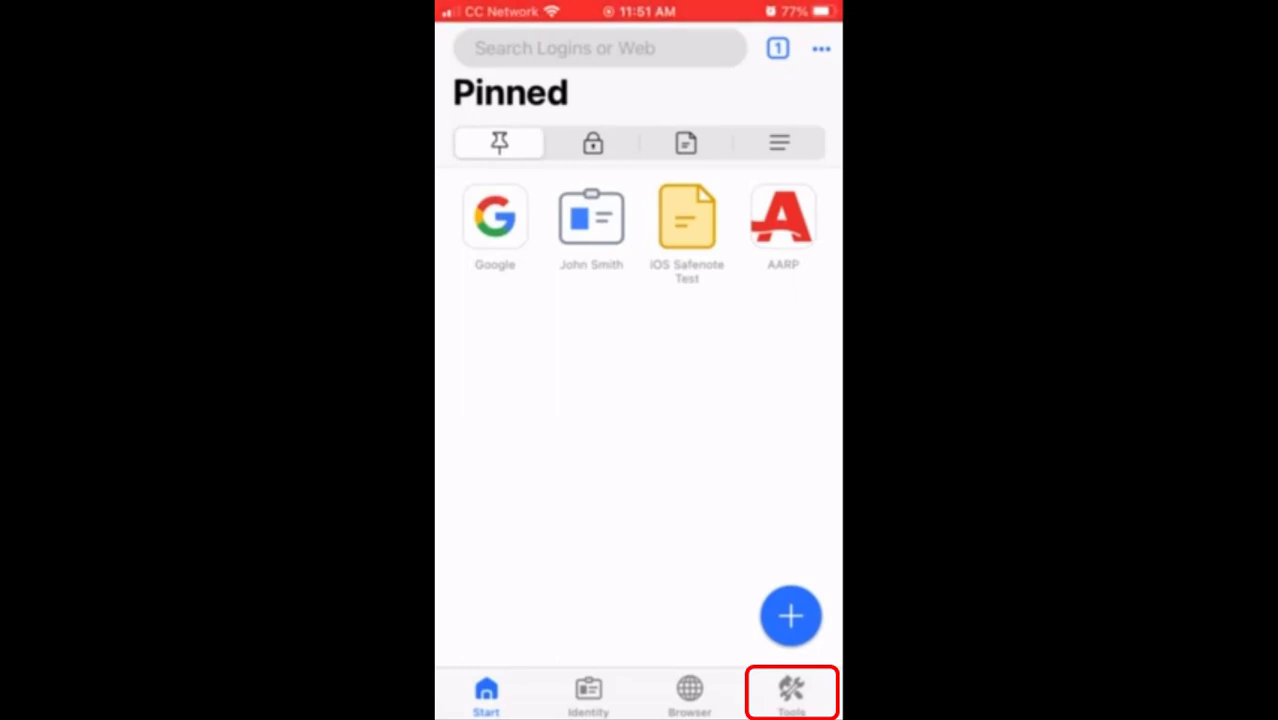
click(791, 690)
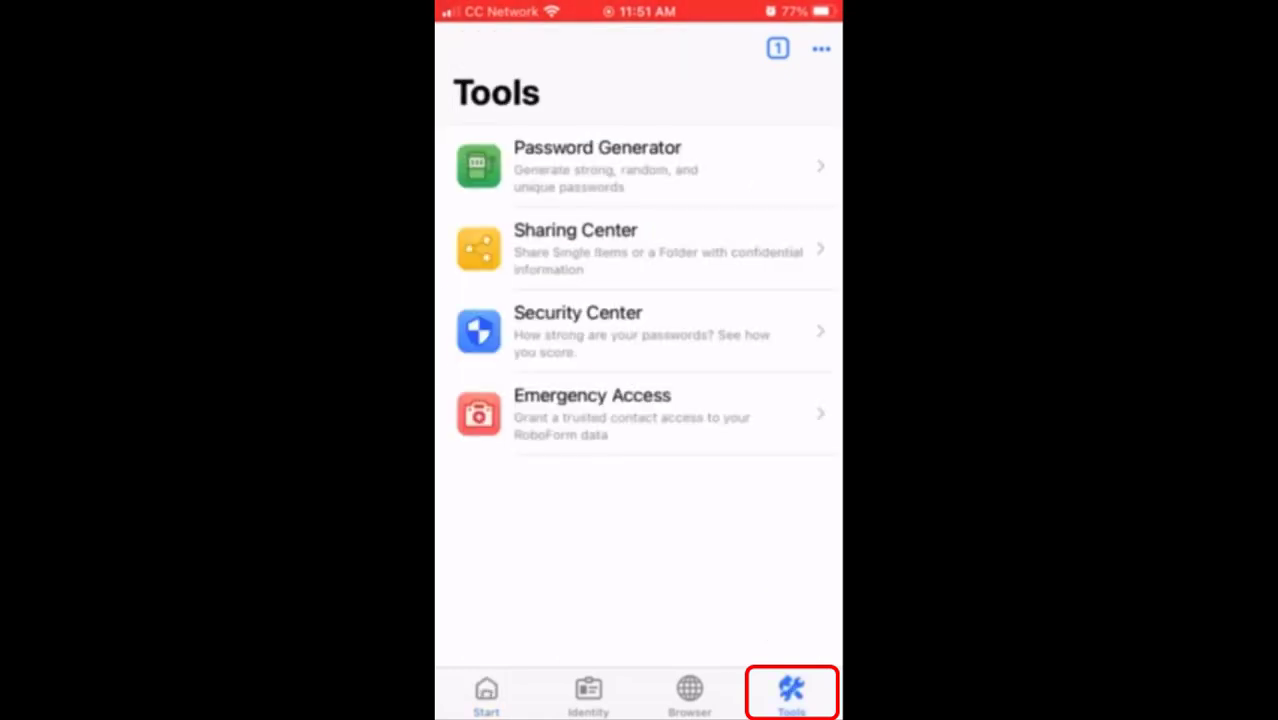
click(578, 330)
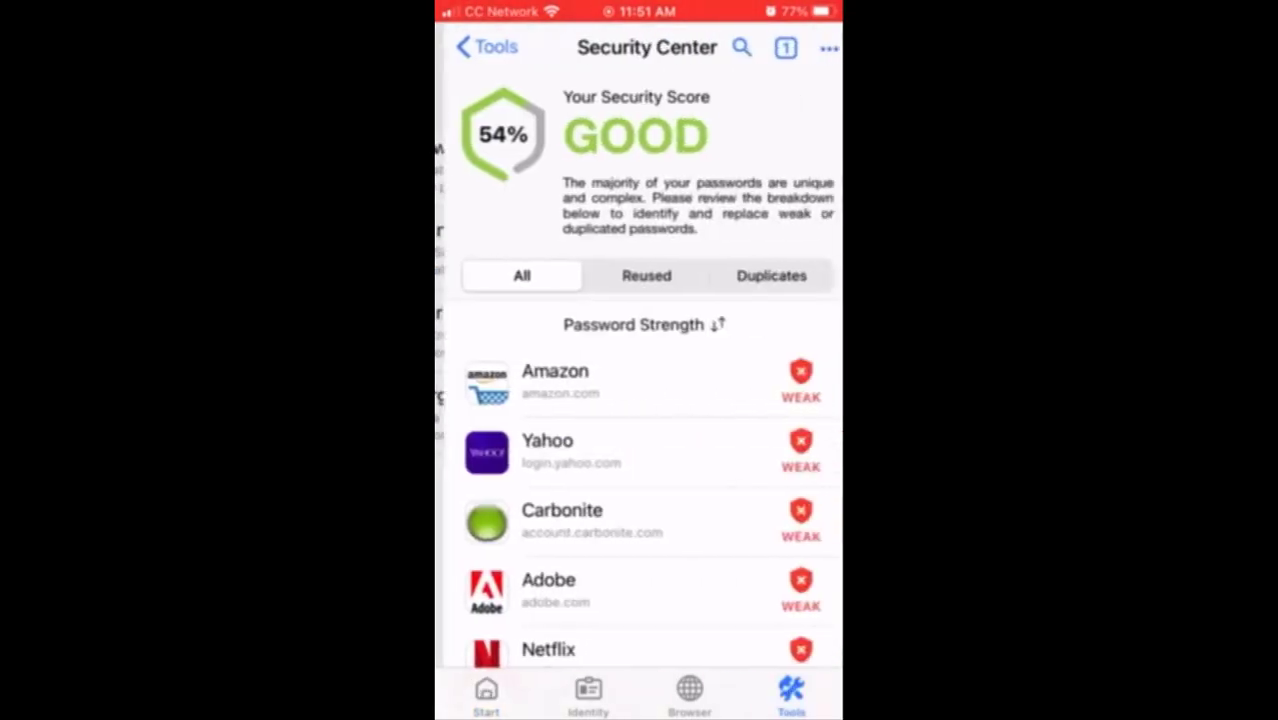
click(636, 324)
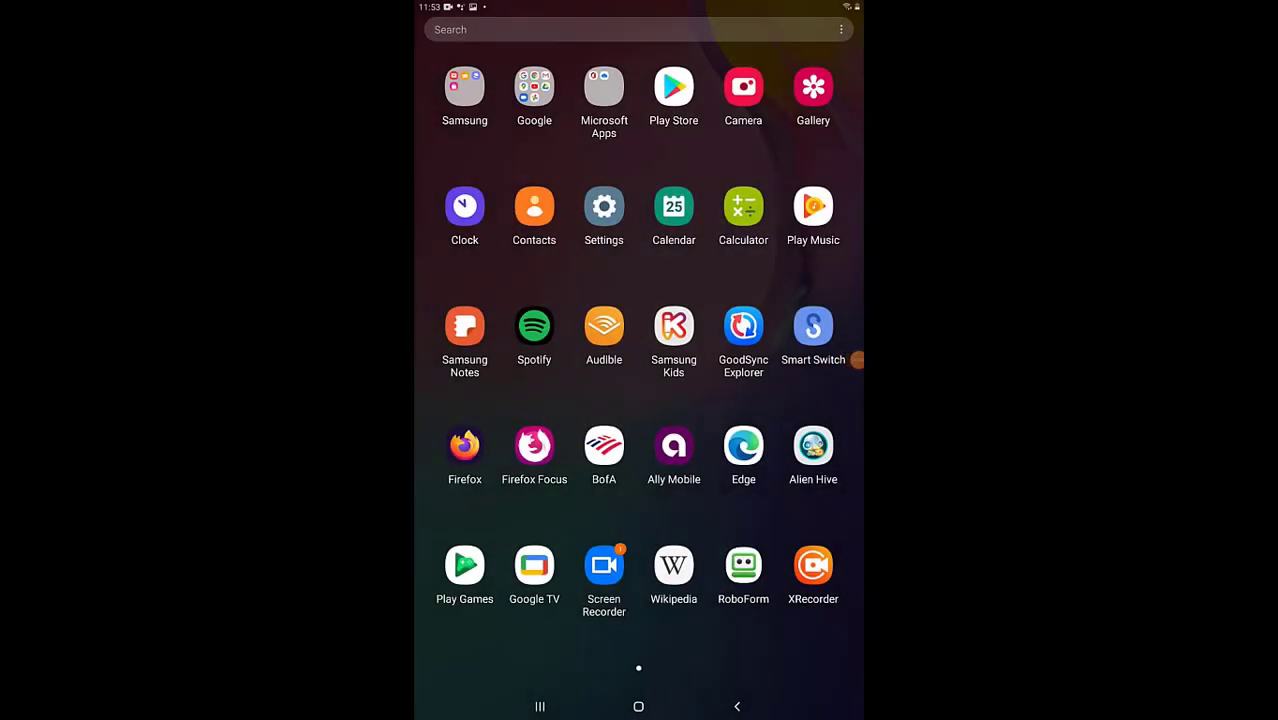
Step: Unlock the Android app with the PIN and open its Security Center report
click(638, 468)
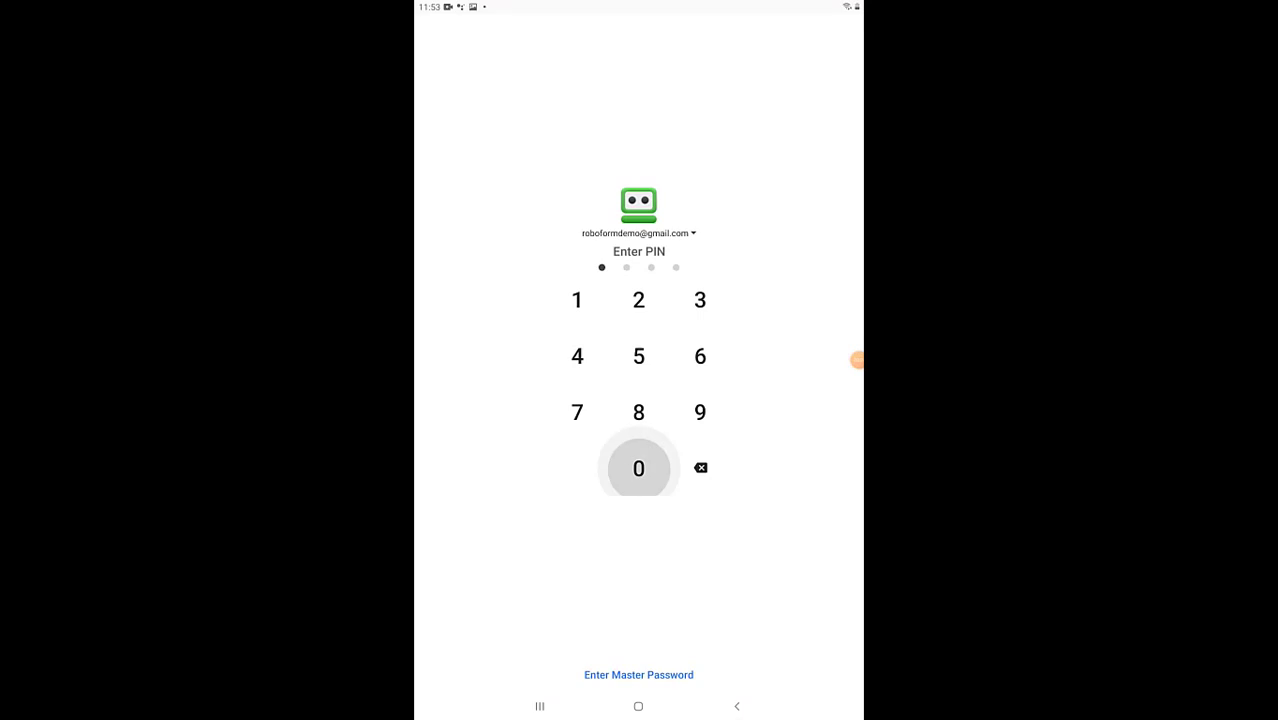
click(638, 468)
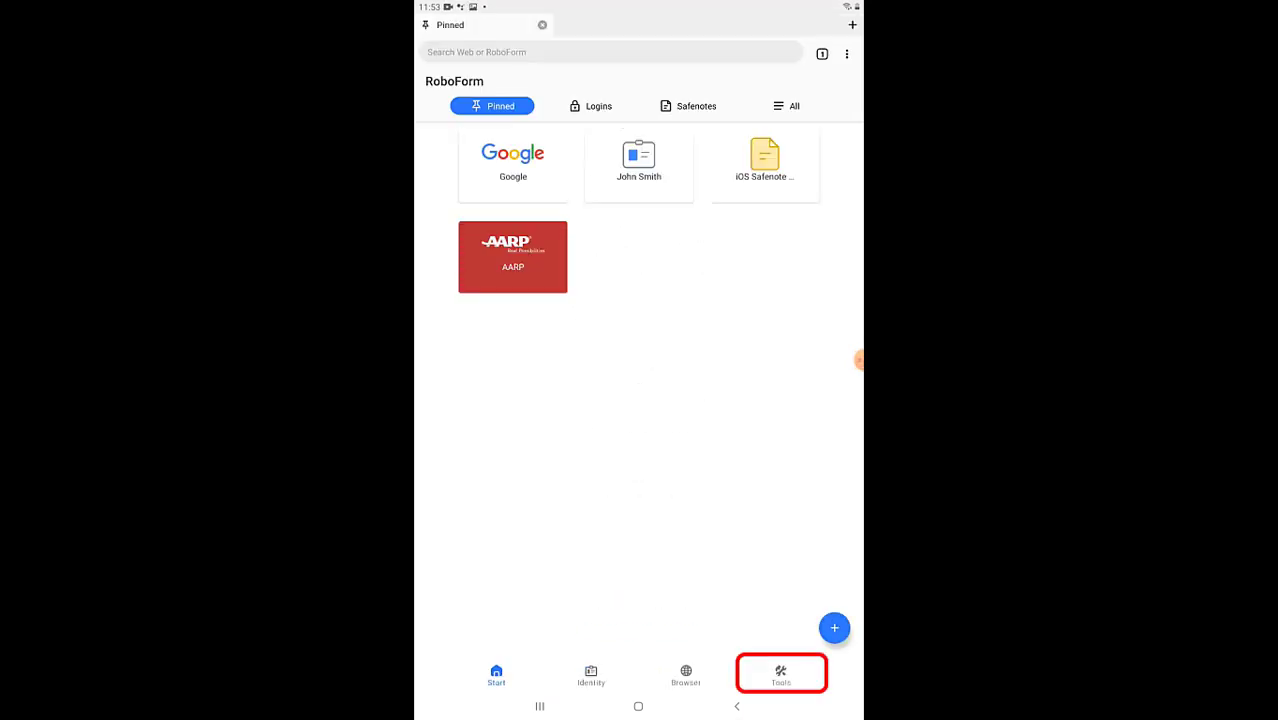
click(780, 674)
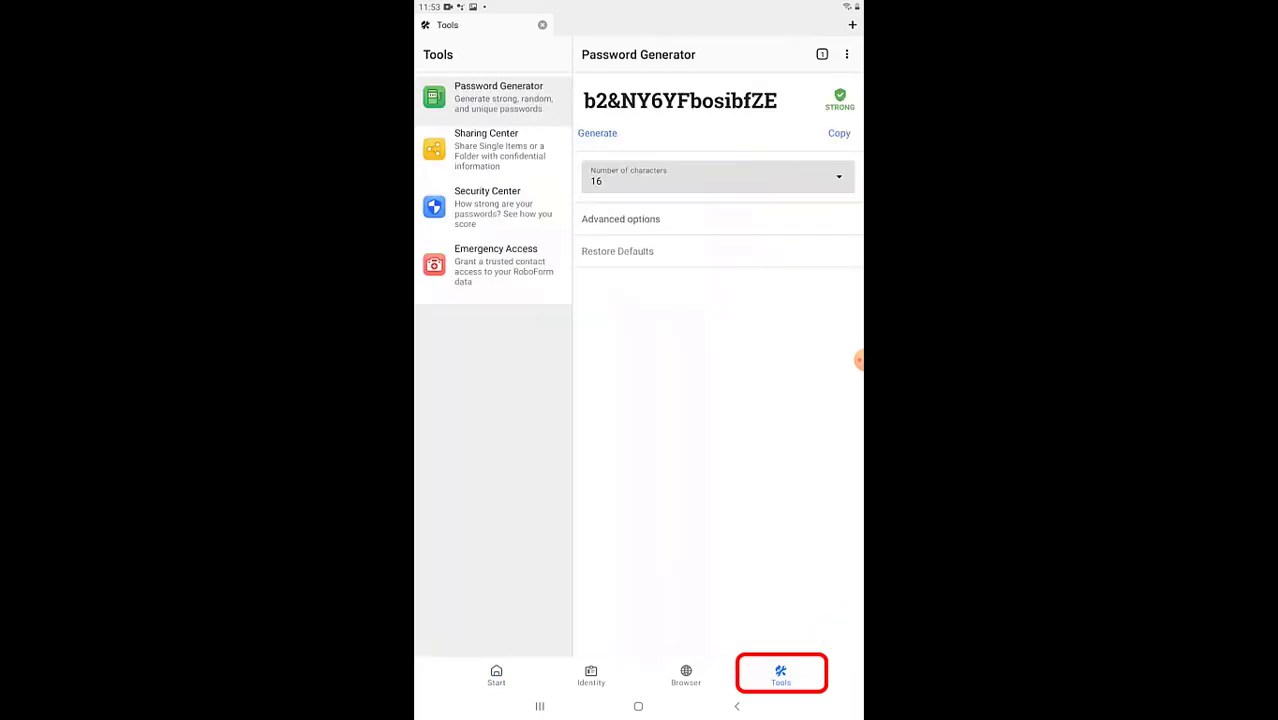
click(492, 208)
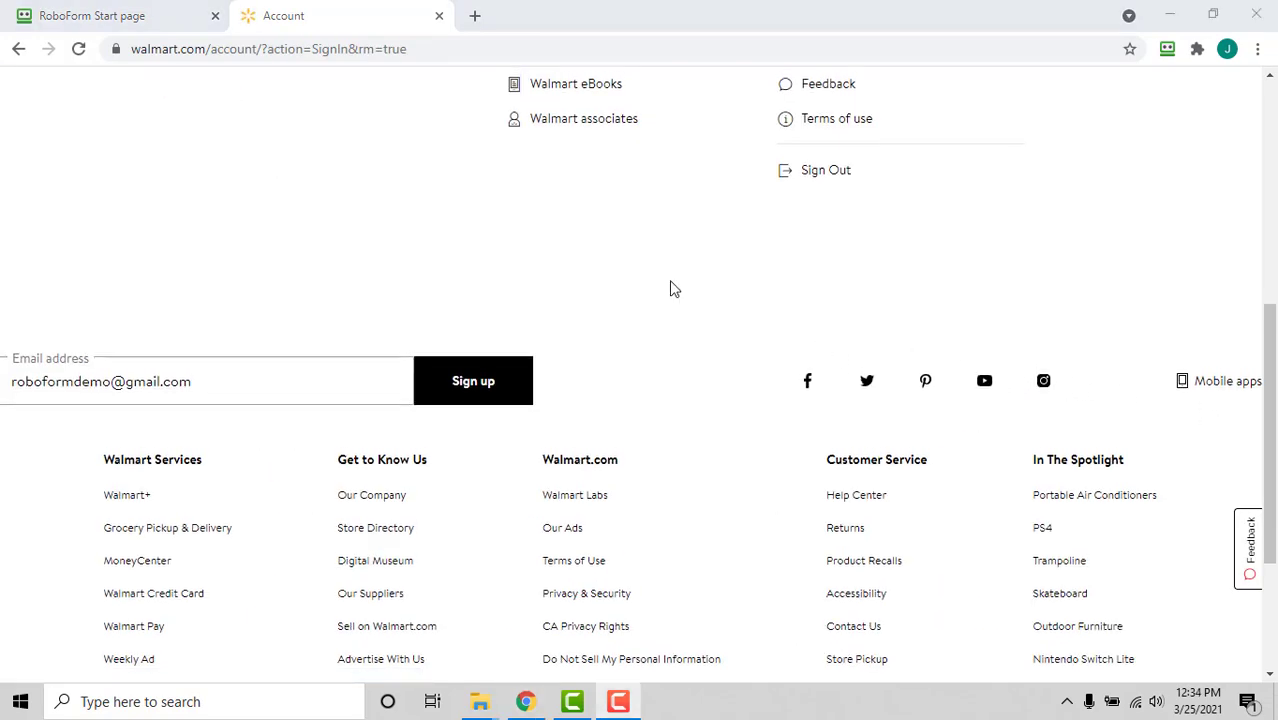
Step: Change the Walmart account password to a RoboForm-generated strong password and save it
scroll(671, 286, up, 4)
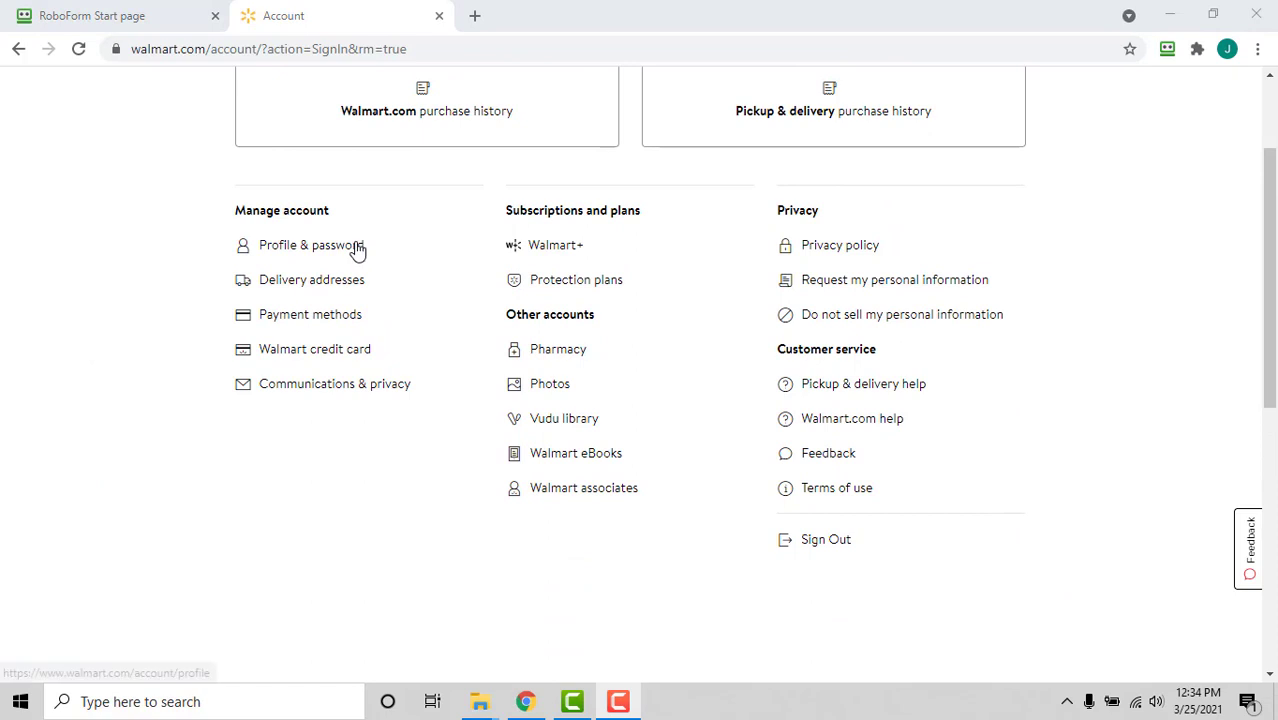
click(358, 249)
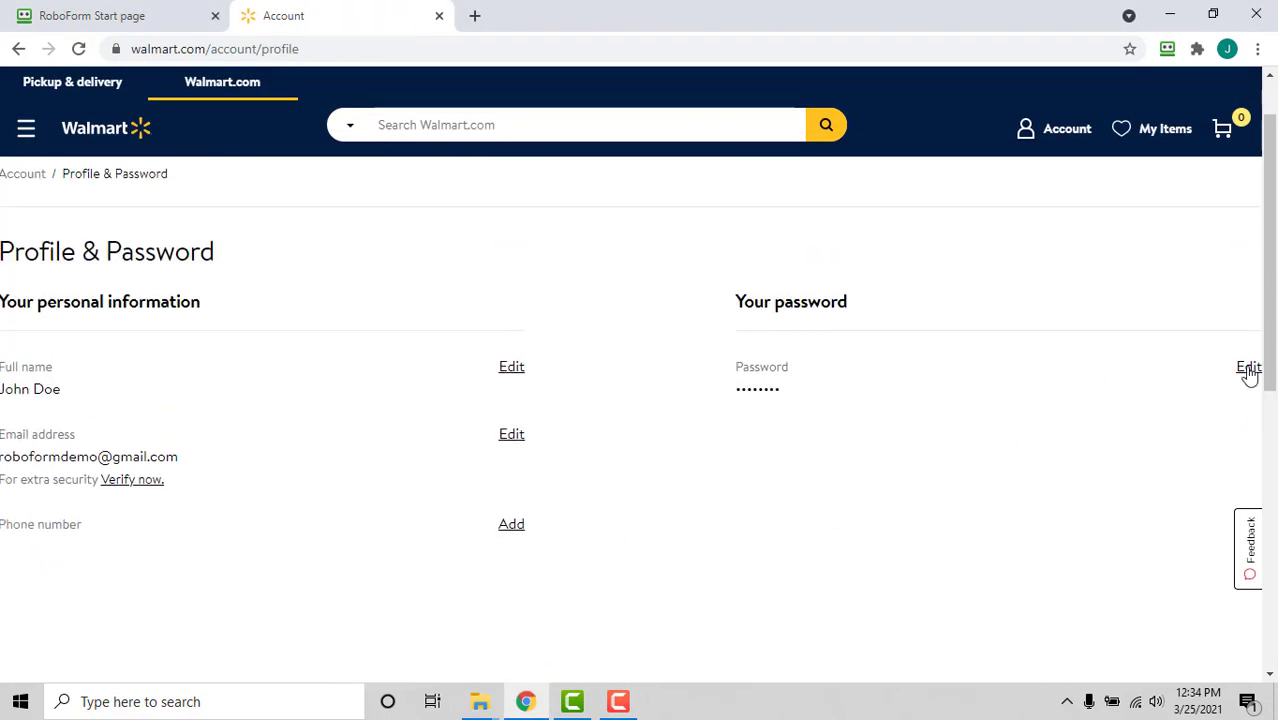
click(1248, 368)
click(1151, 478)
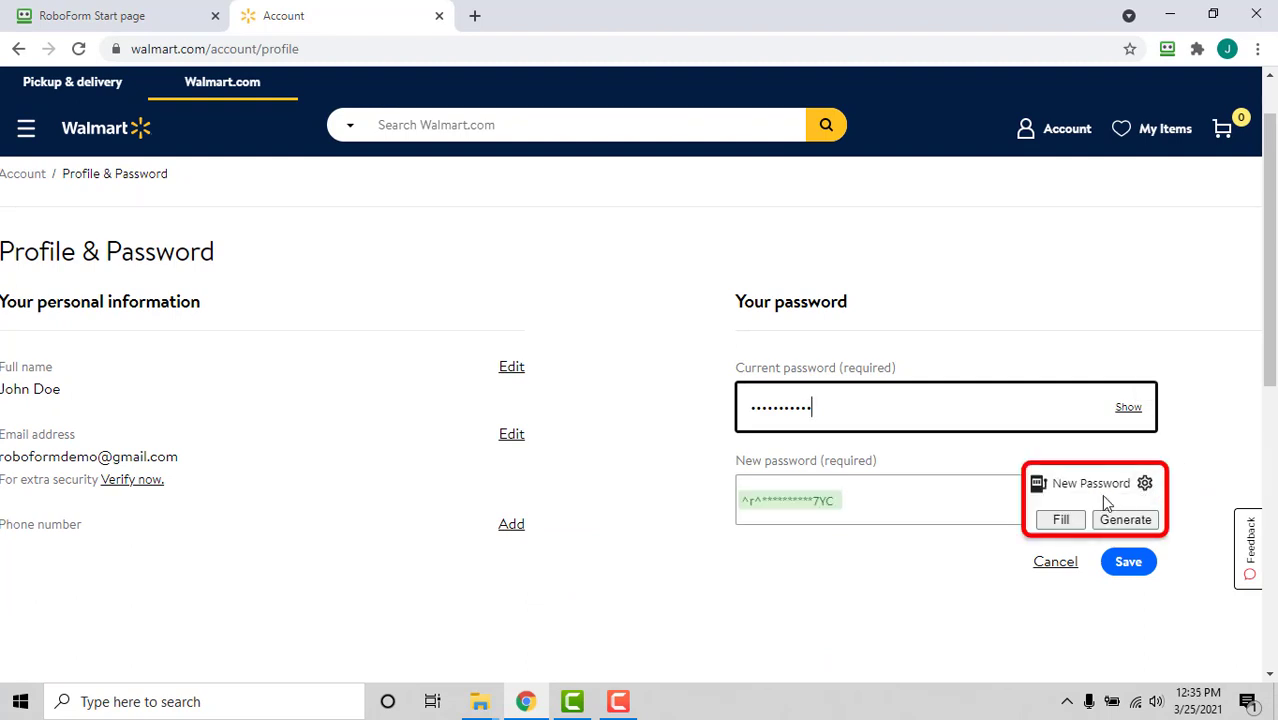
click(1062, 520)
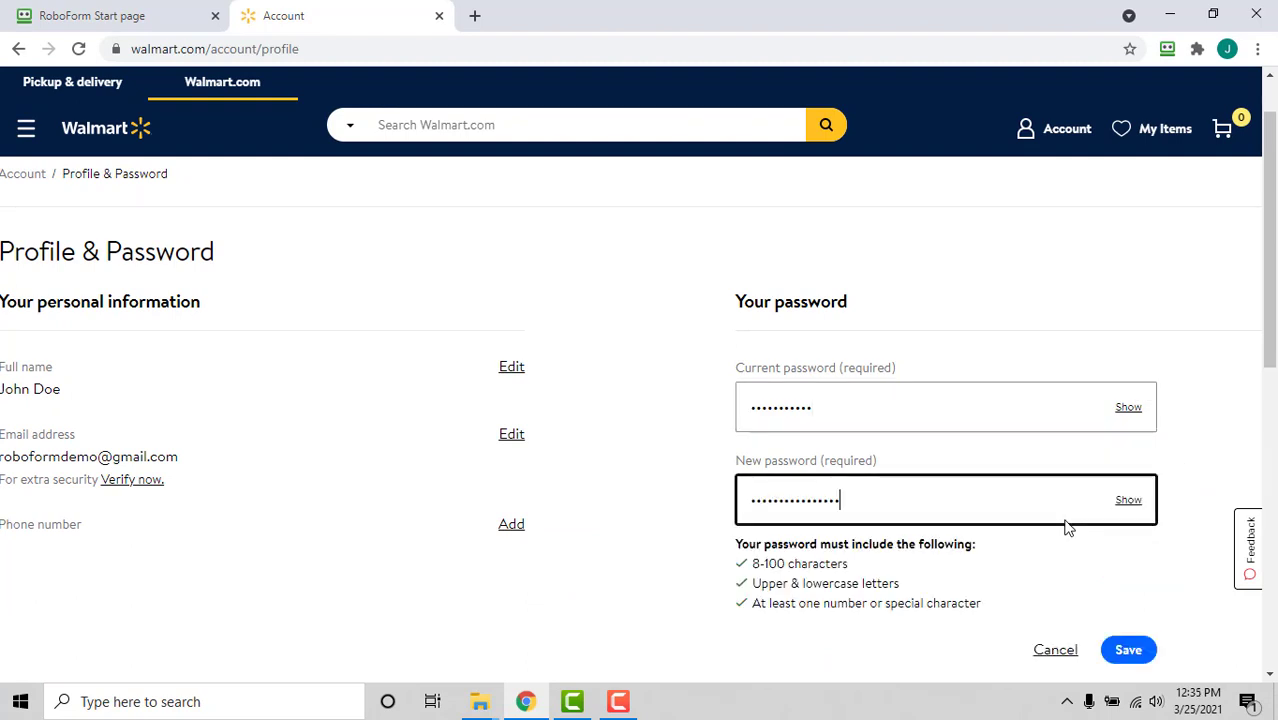
click(1130, 652)
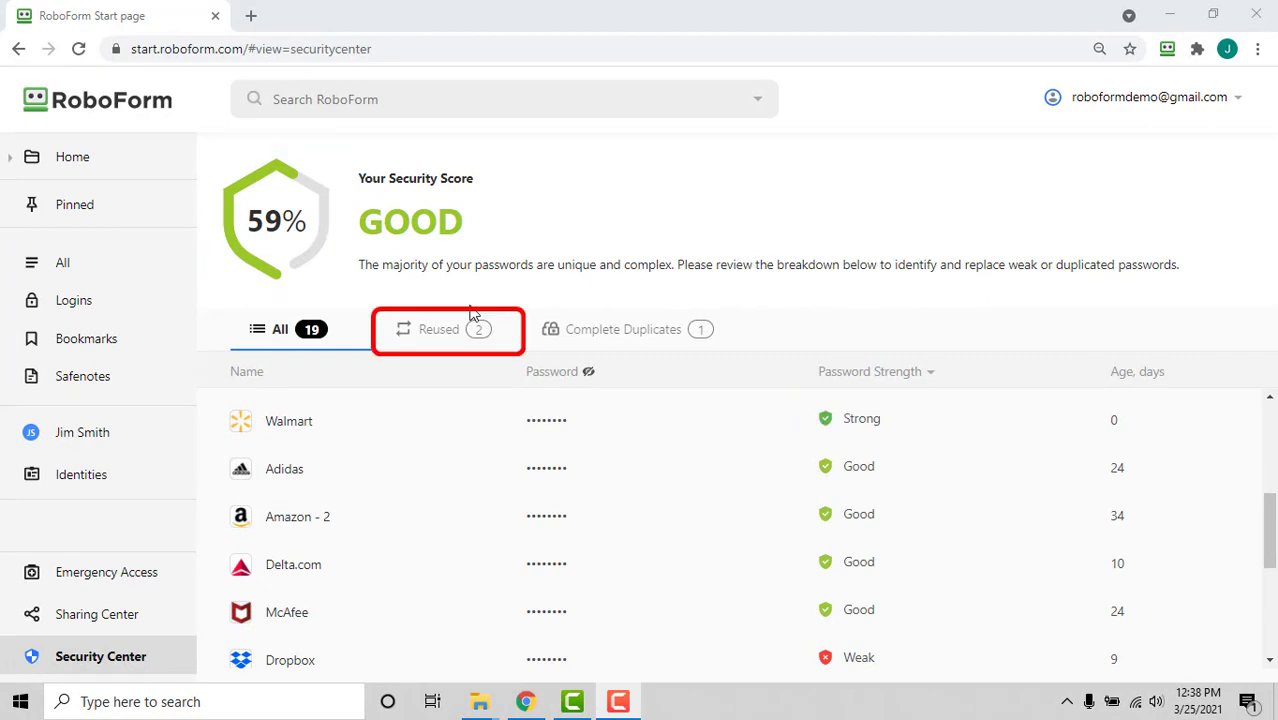
Step: Show the Reused tab, where AARP shares a password with two Facebook logins
click(443, 334)
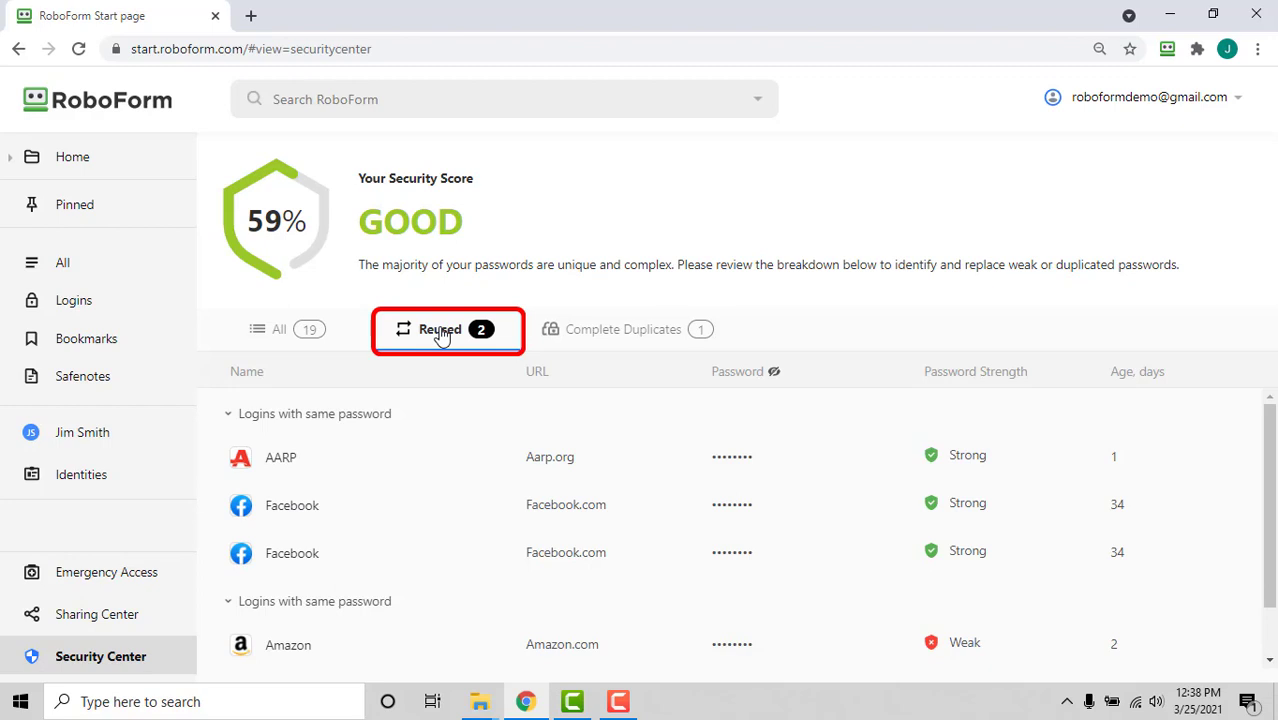
scroll(476, 465, down, 1)
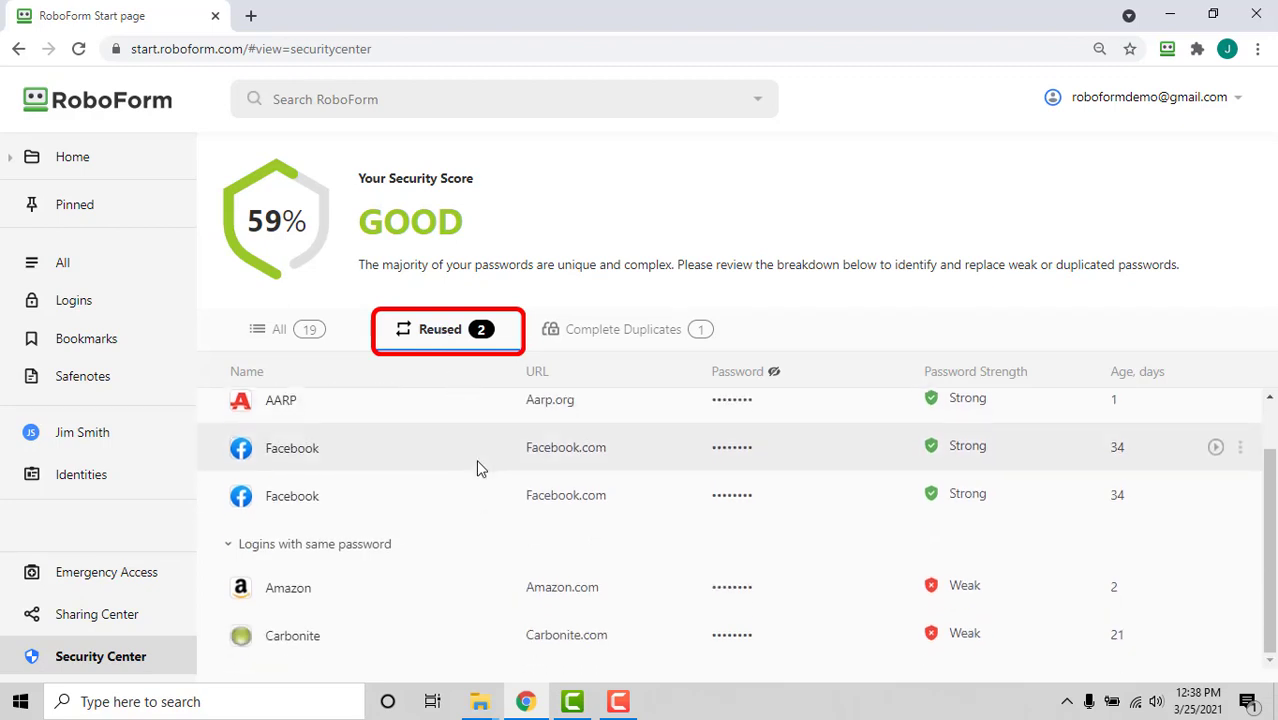
scroll(477, 463, up, 1)
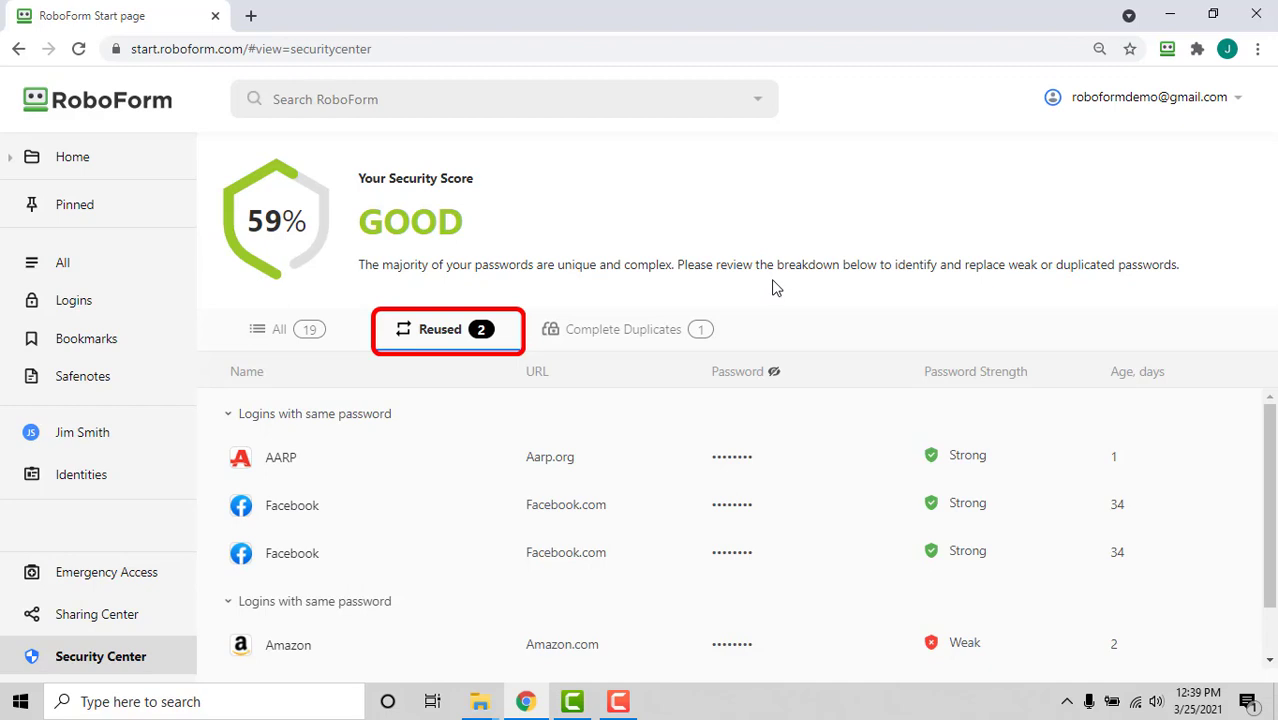
Step: Show Complete Duplicates: two identical Facebook logins in the Home and Social Media folders
click(668, 330)
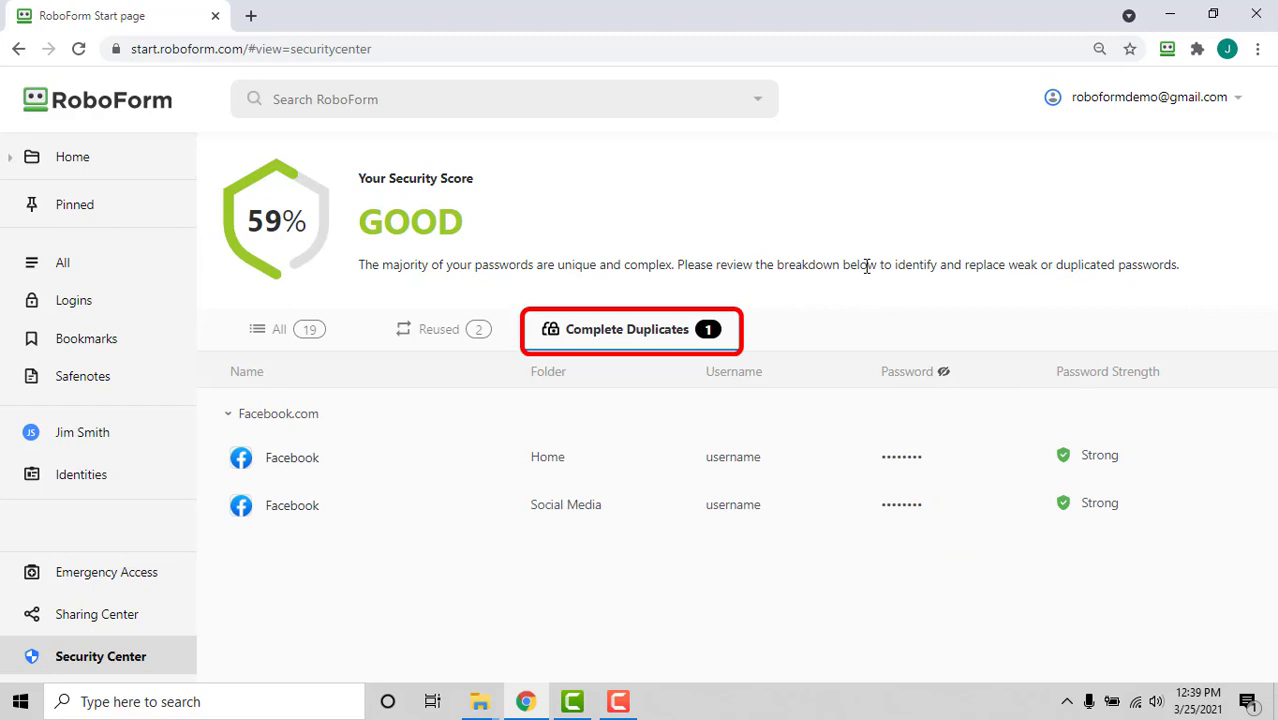